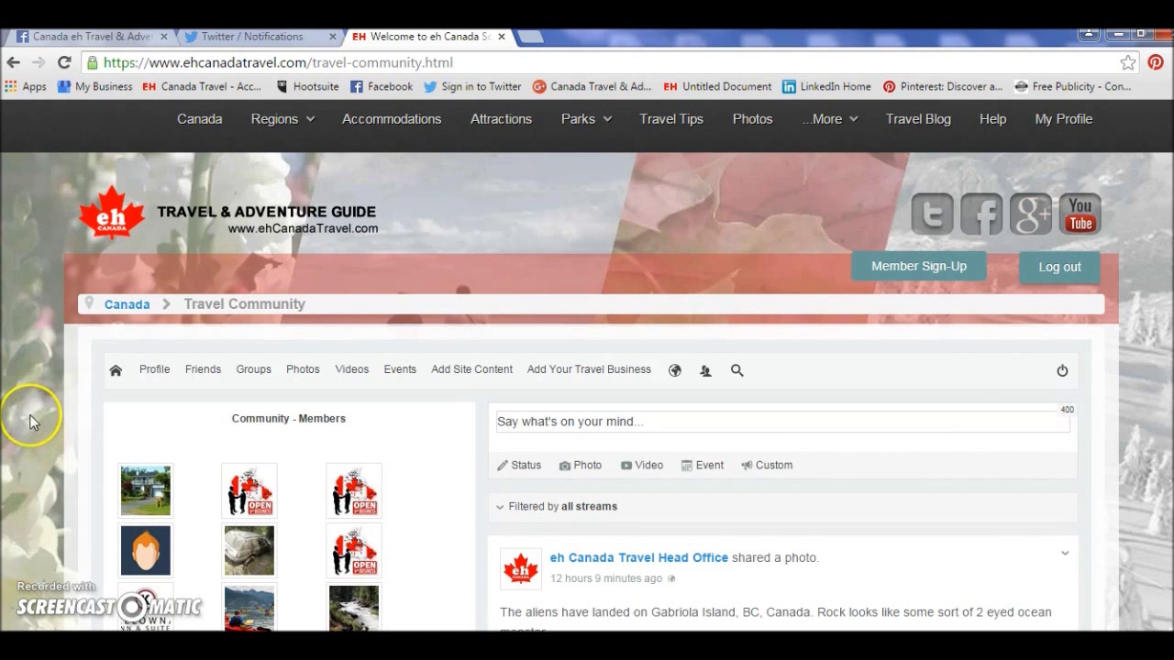
Step: Open the member's own profile page from the travel community page
scroll(30, 422, down, 3)
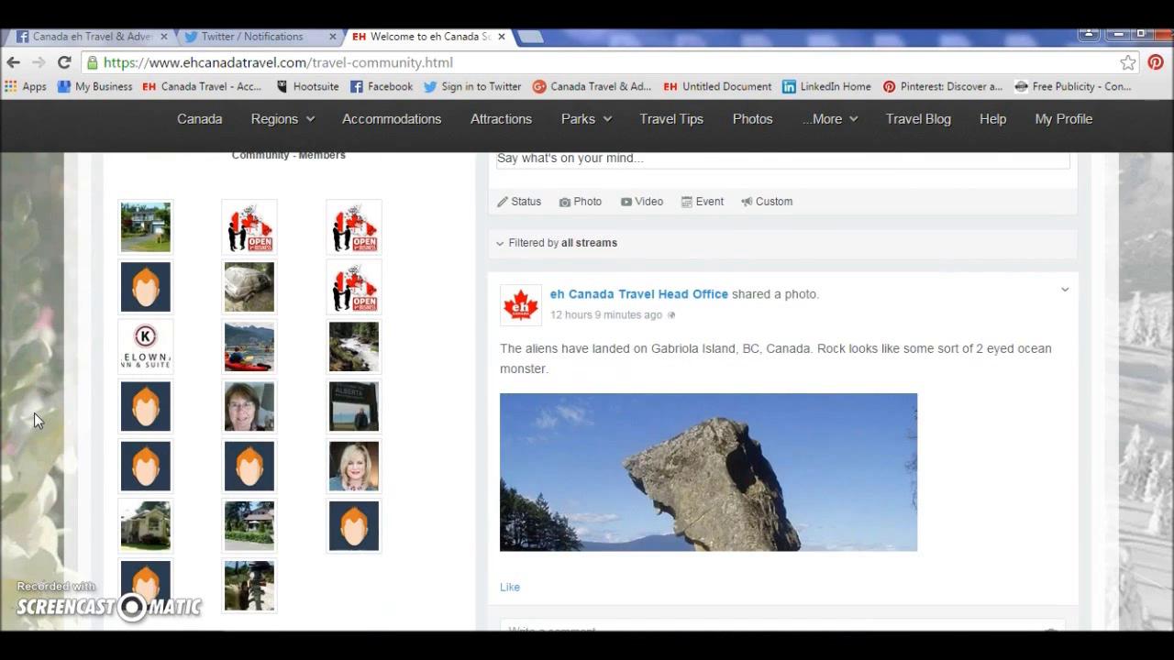
scroll(34, 420, up, 3)
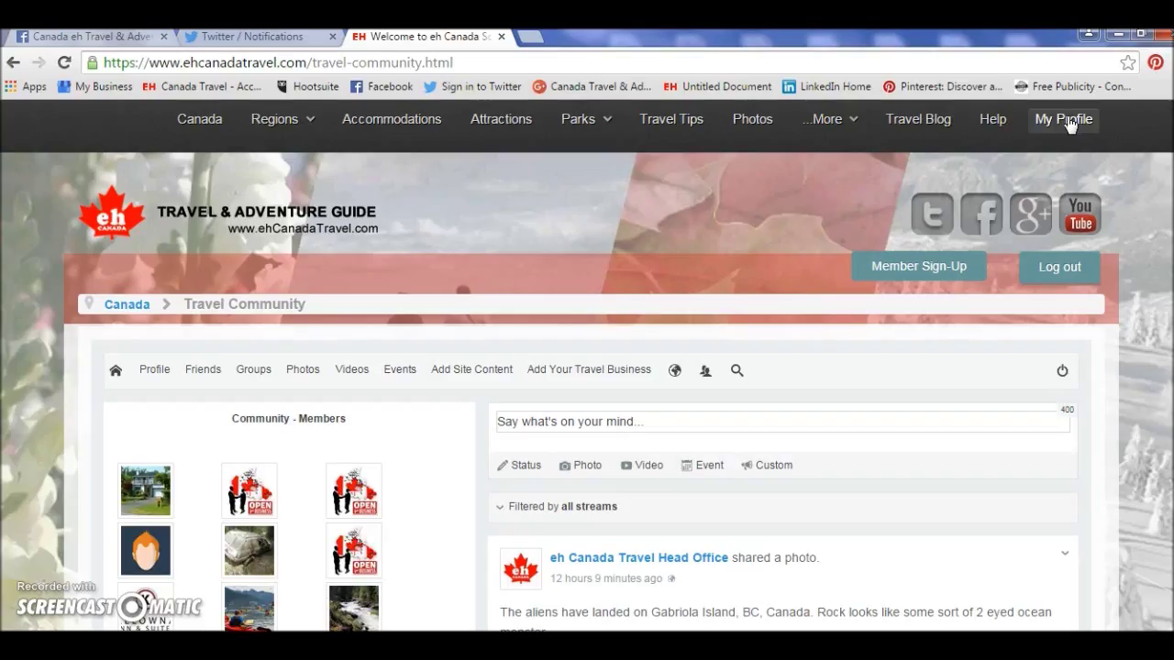
click(1069, 125)
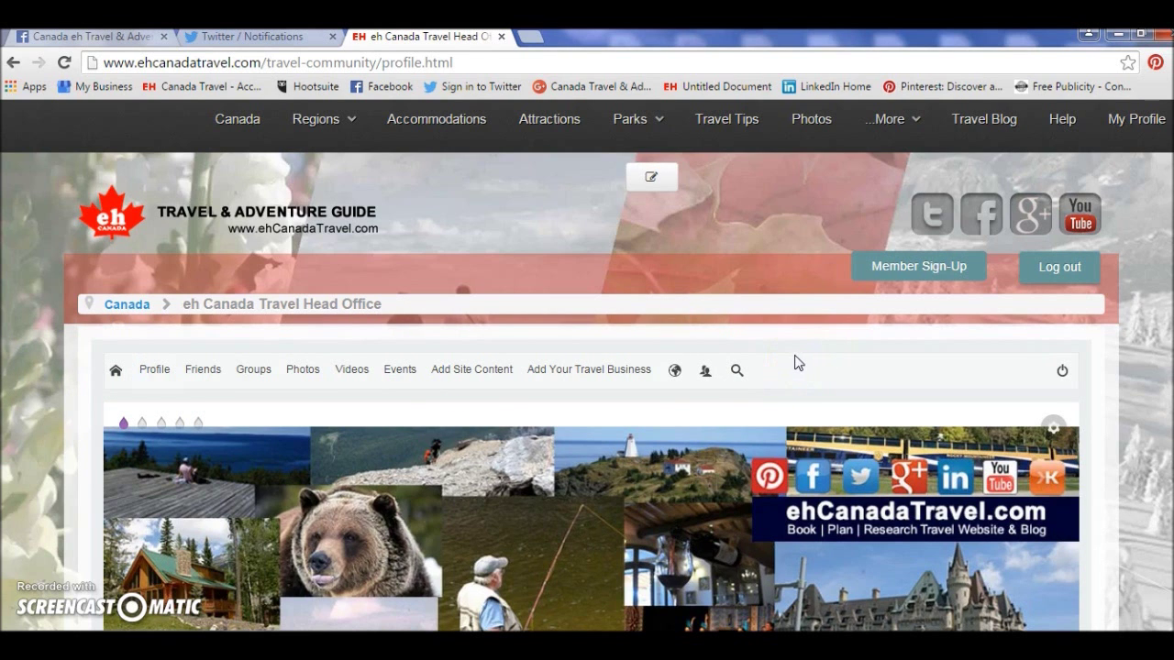
Step: Go to the Add Site Content page and open the Add Travel Tips form
click(474, 378)
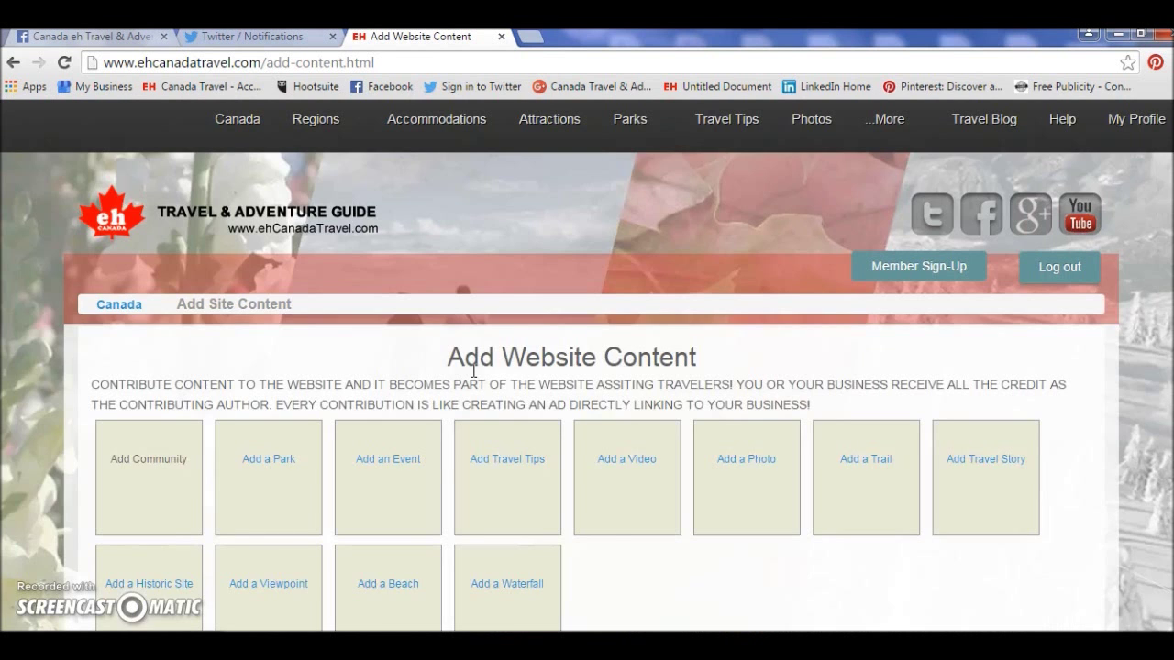
scroll(1144, 404, down, 1)
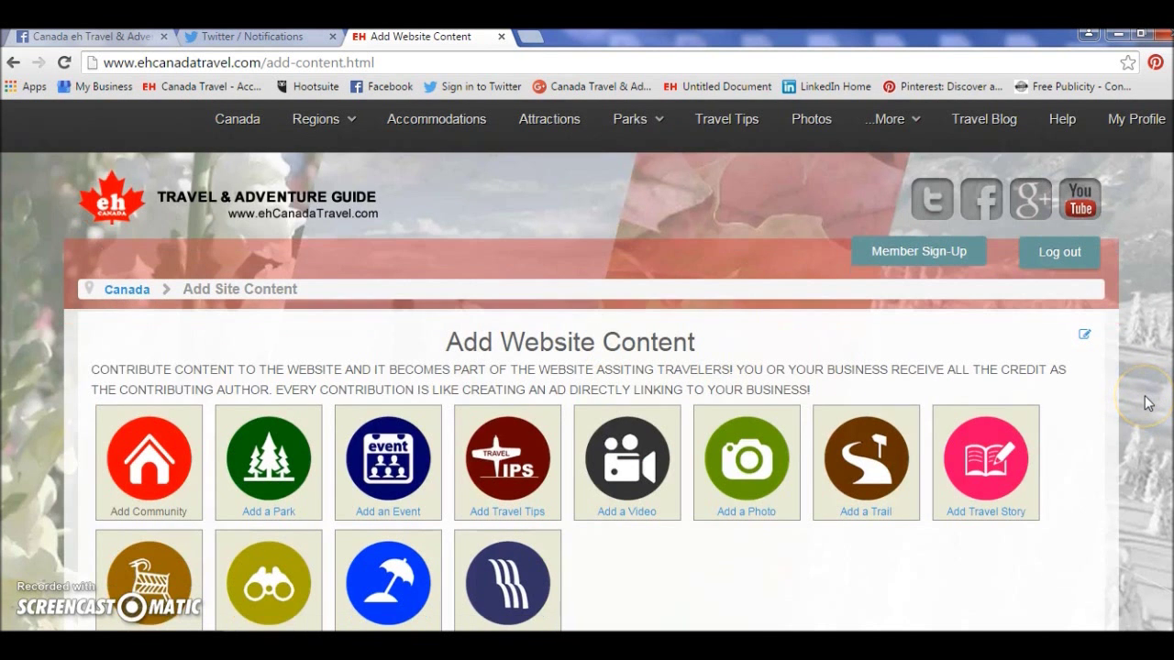
click(1131, 396)
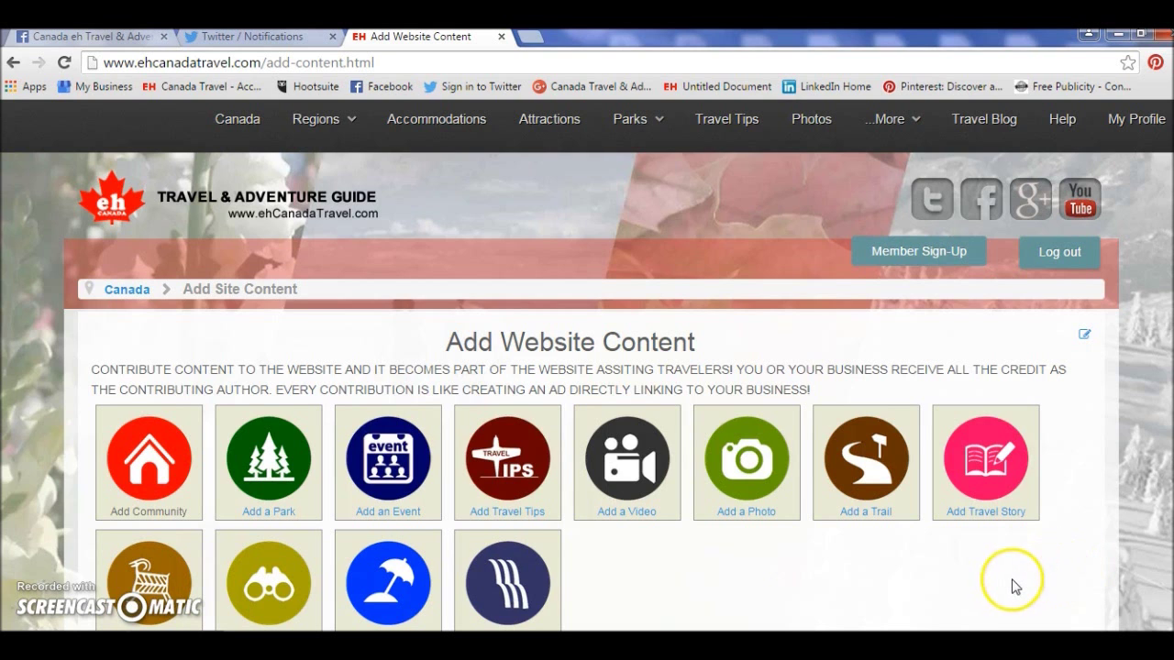
click(508, 514)
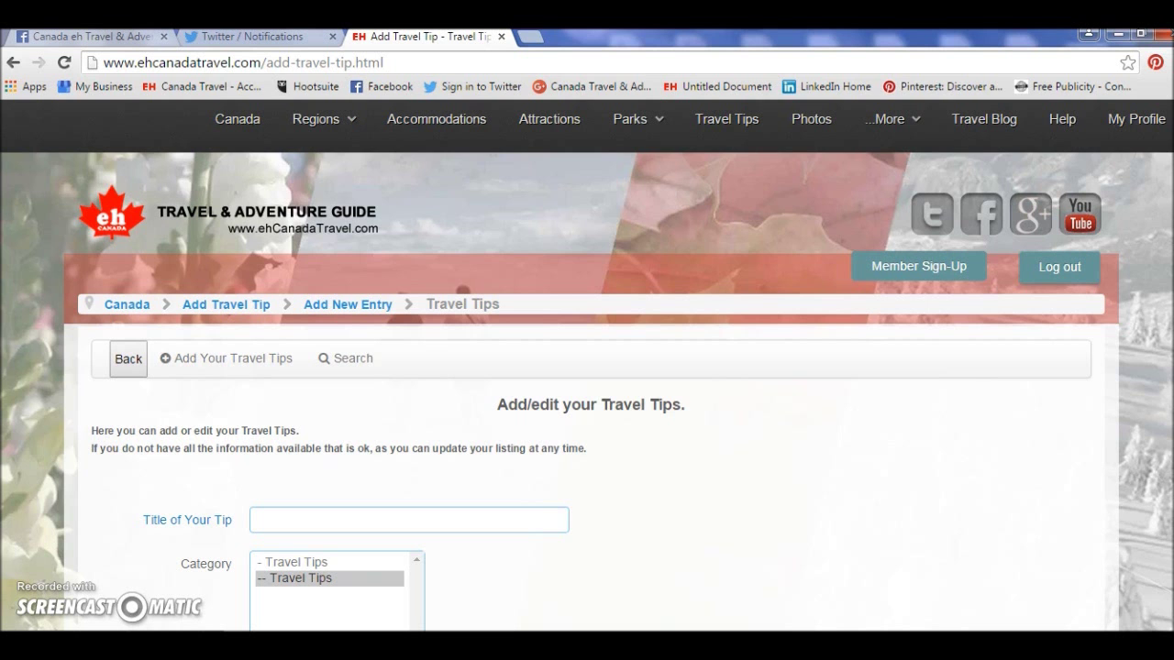
Step: Examine the blank travel tip form, including its title, category, tip text editor, main photo field and save options
scroll(587, 385, down, 3)
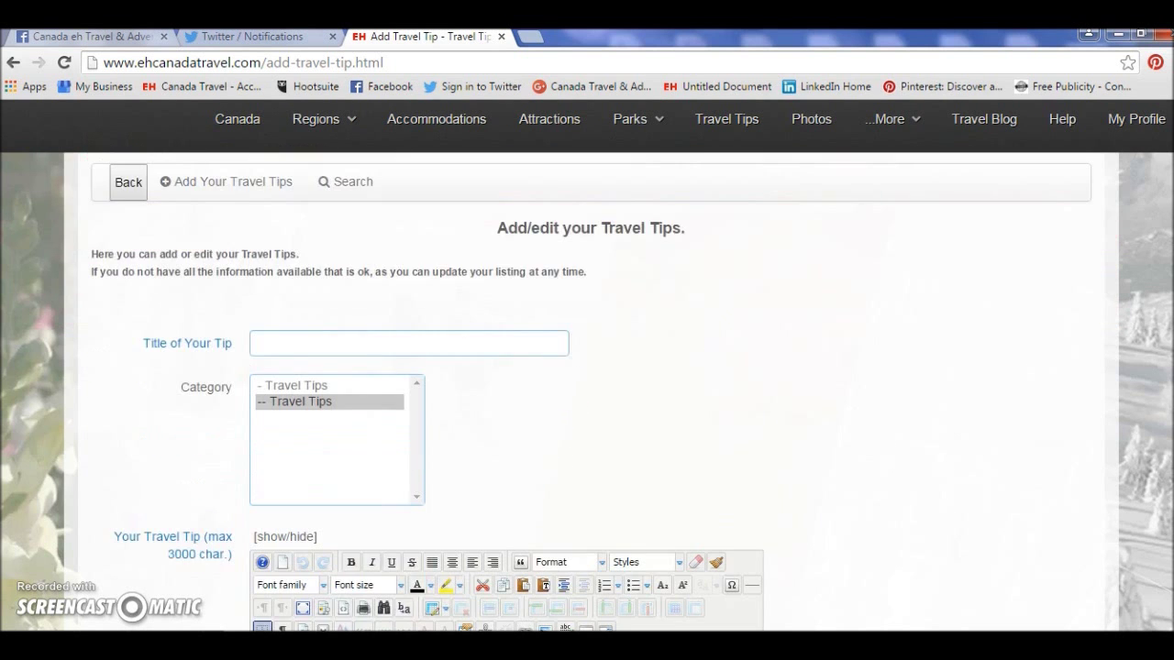
scroll(775, 456, down, 2)
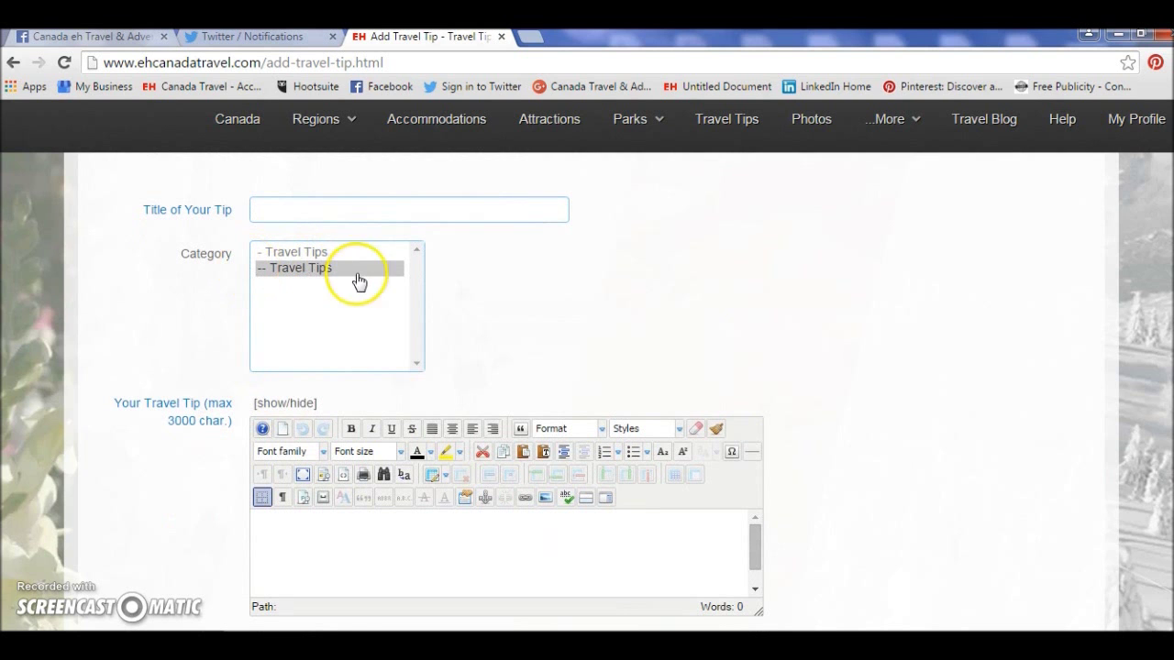
scroll(117, 371, down, 1)
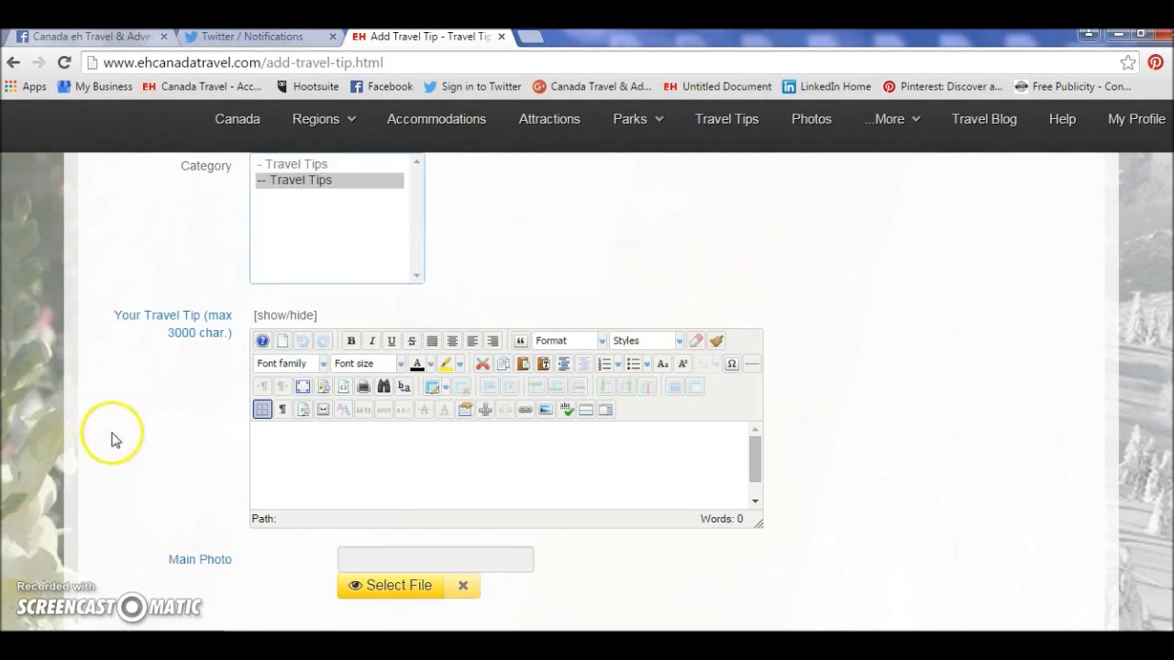
scroll(165, 431, down, 1)
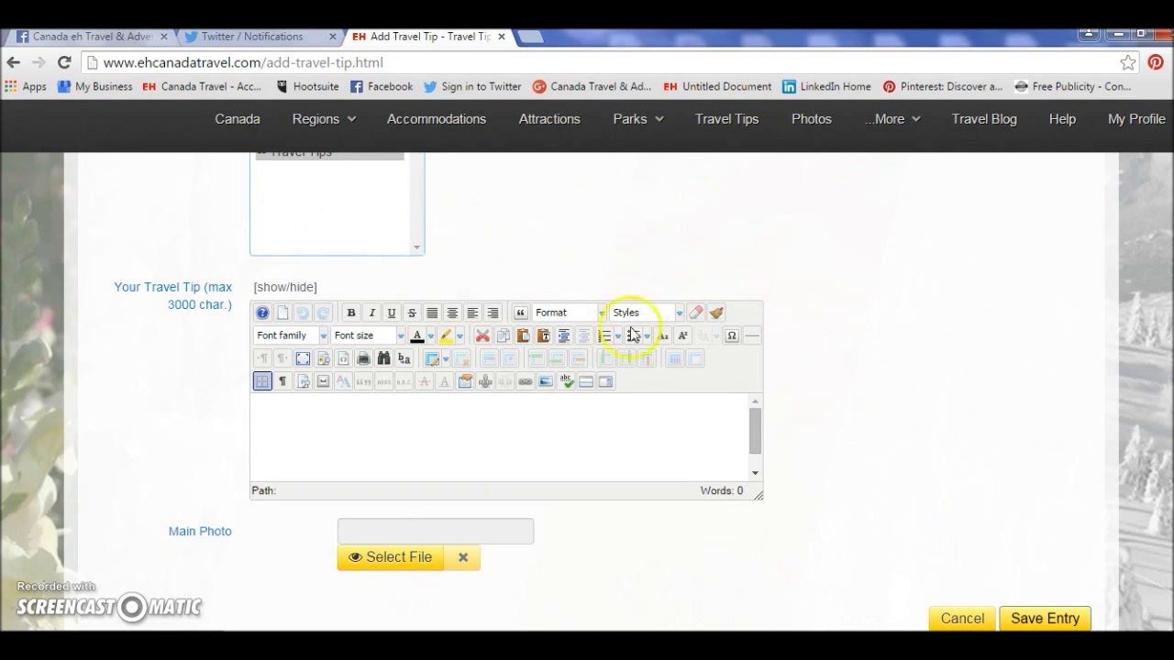
scroll(642, 314, up, 2)
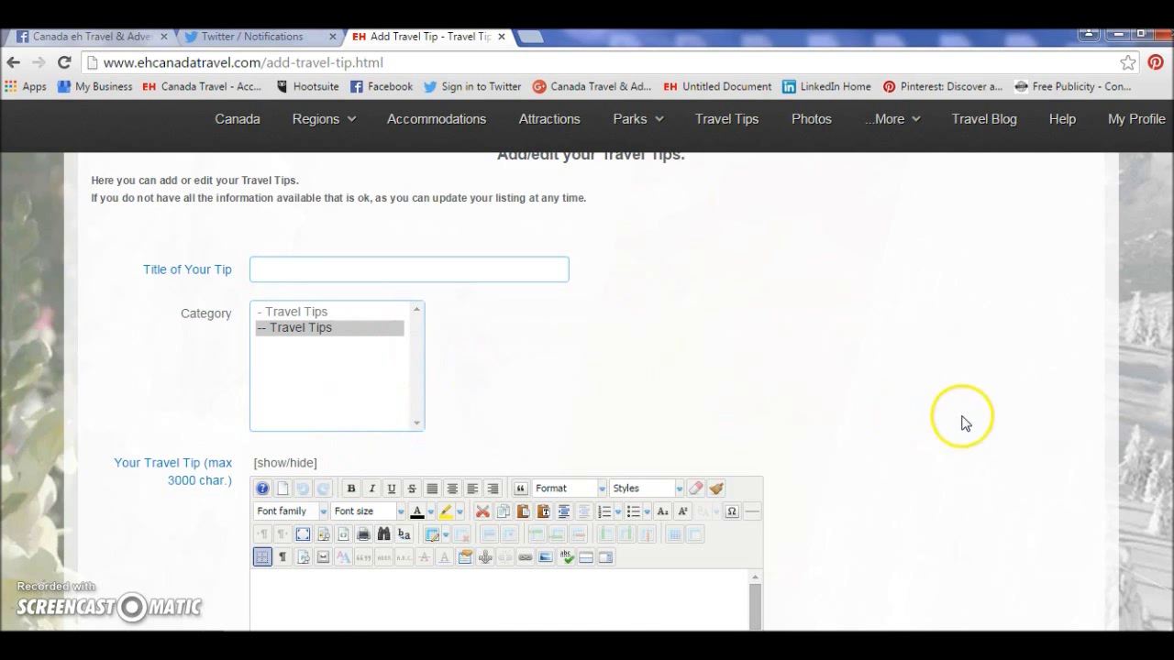
scroll(961, 421, down, 2)
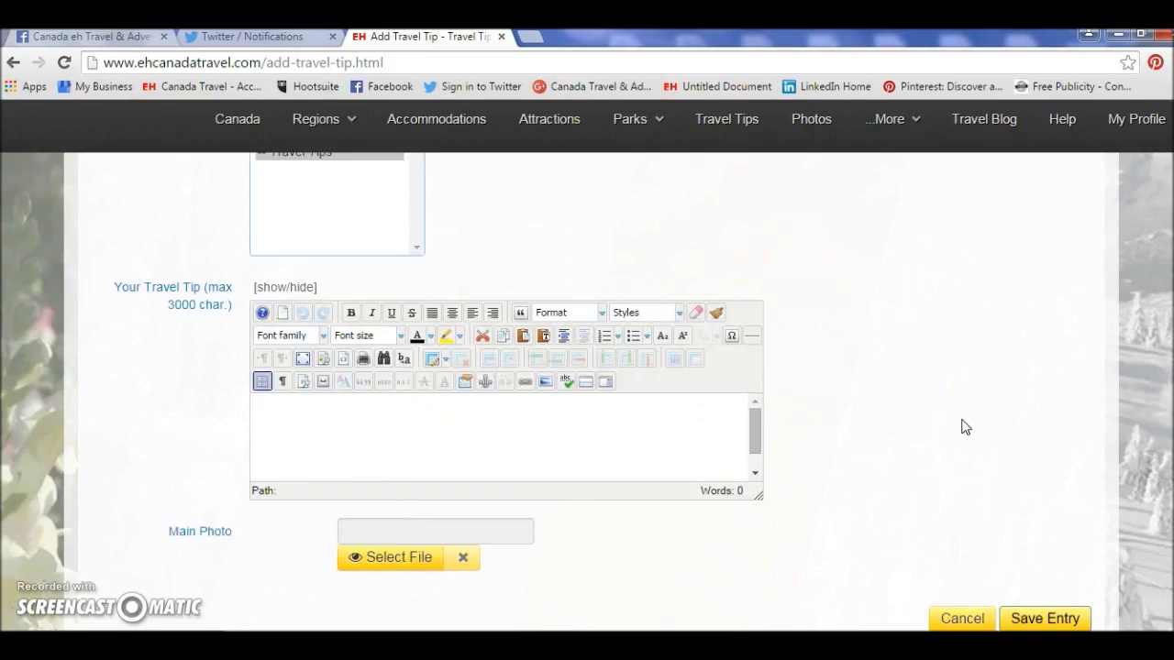
scroll(962, 426, up, 1)
scroll(962, 426, down, 1)
click(959, 432)
click(954, 436)
scroll(961, 435, up, 1)
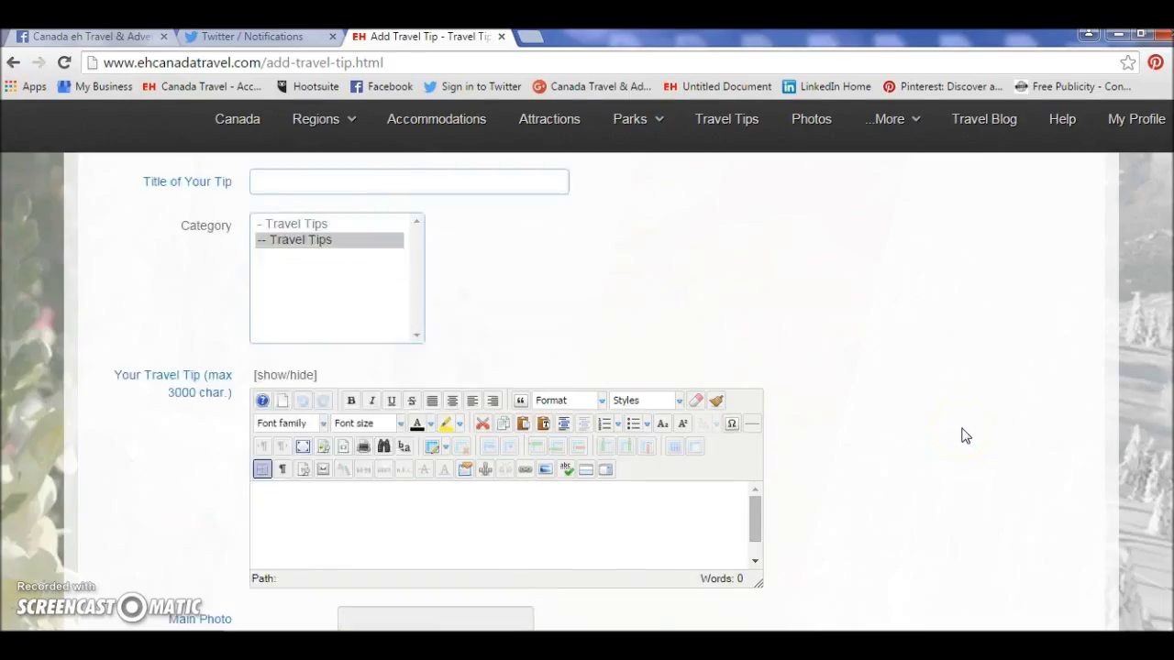
scroll(989, 488, down, 1)
click(978, 483)
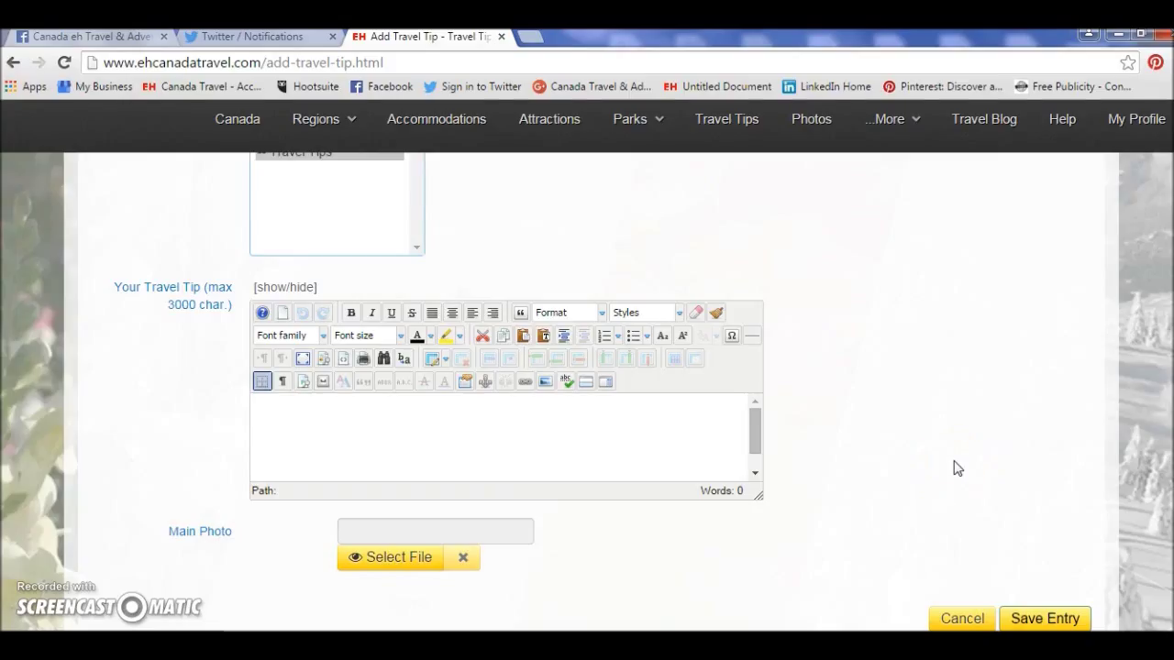
click(971, 449)
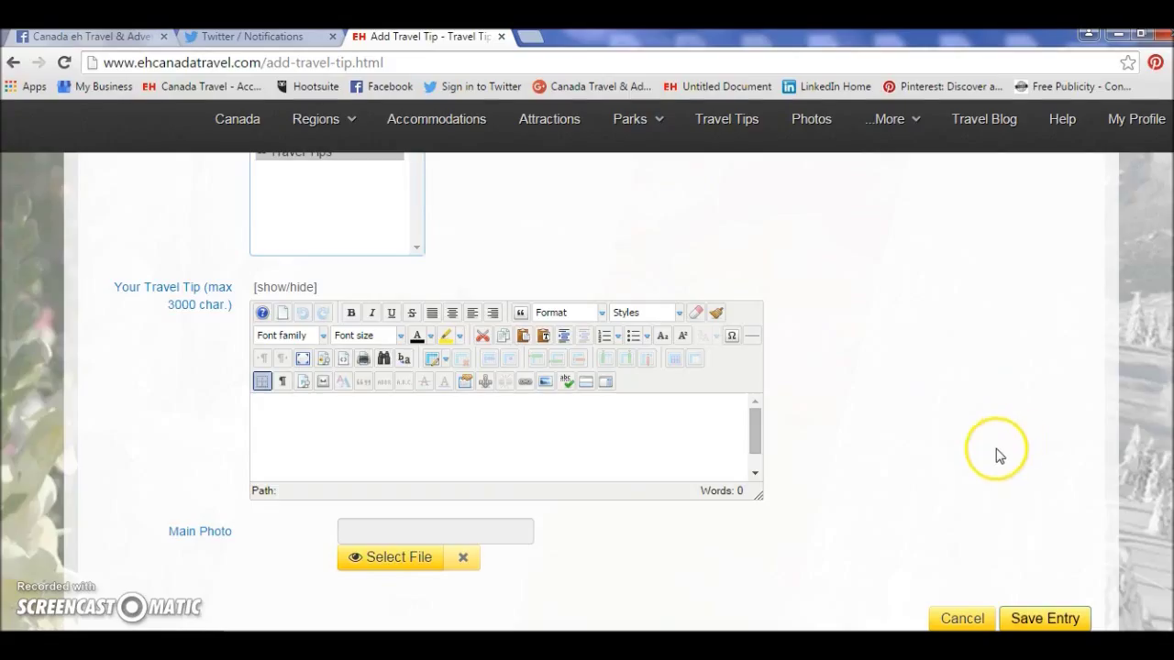
click(432, 563)
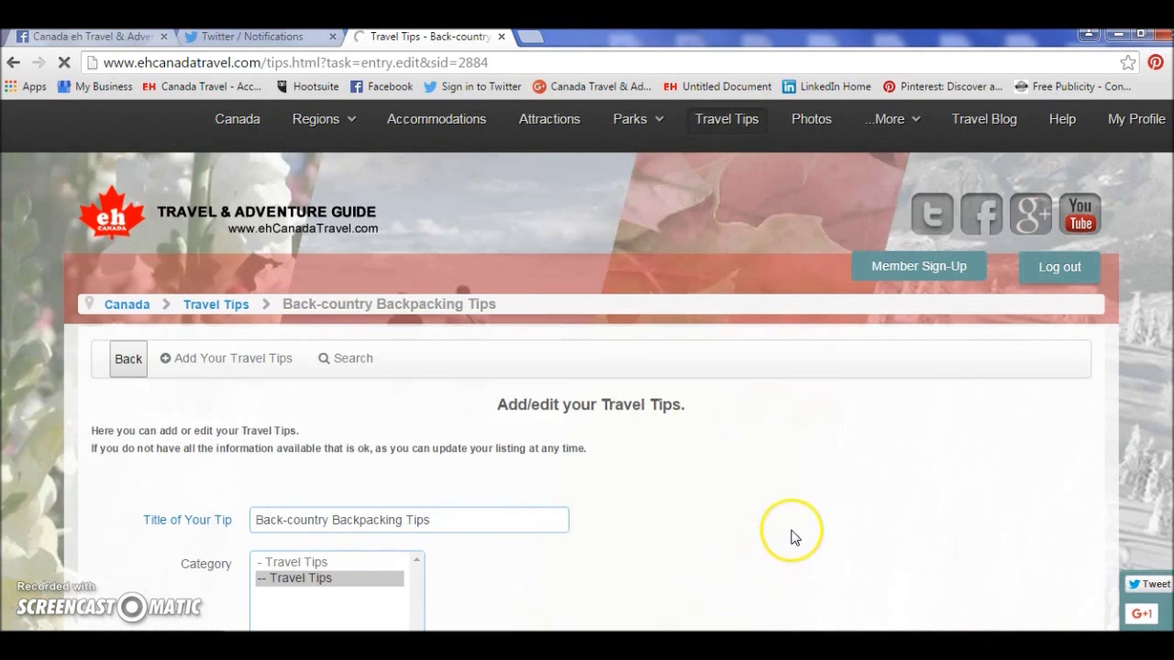
Step: Review the title, category, tip text and main photo of the Back-country Backpacking Tips entry and save it
scroll(794, 537, down, 2)
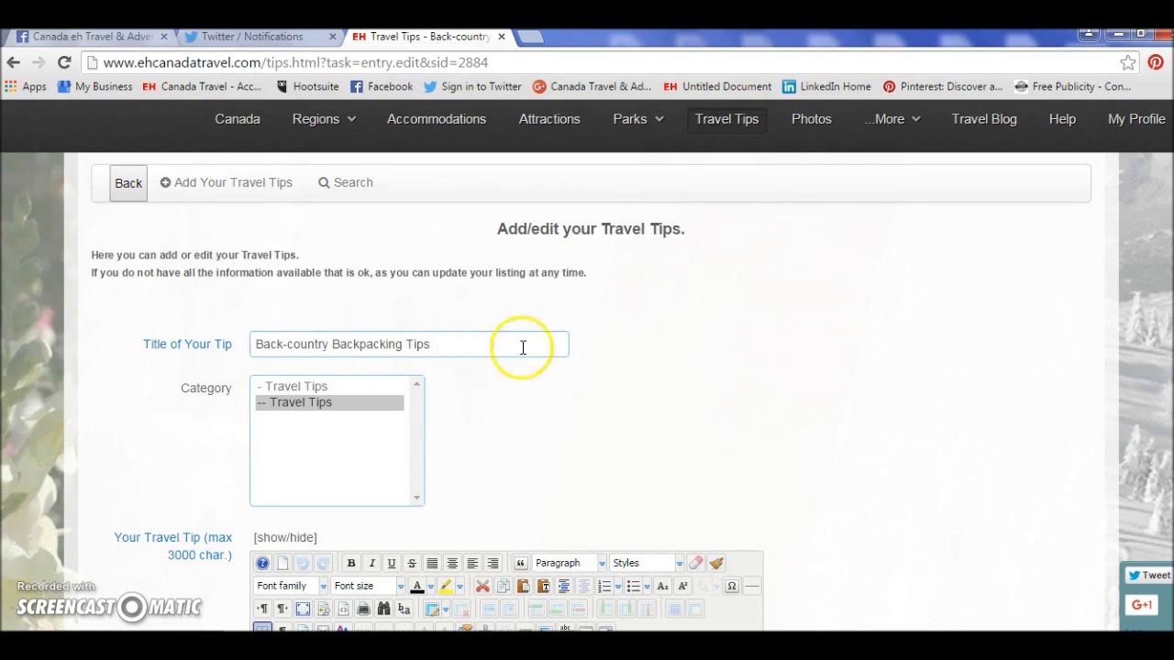
scroll(921, 410, down, 1)
scroll(922, 410, down, 2)
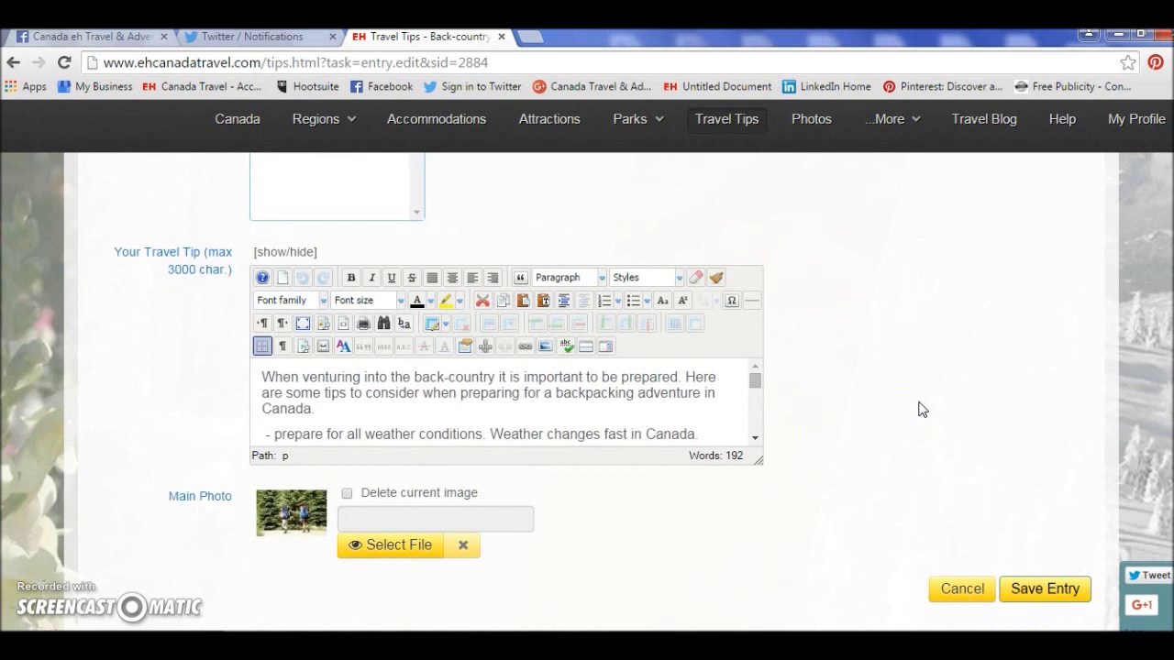
mouse_move(755, 382)
mouse_down()
mouse_move(752, 429)
mouse_move(754, 384)
mouse_up()
click(281, 407)
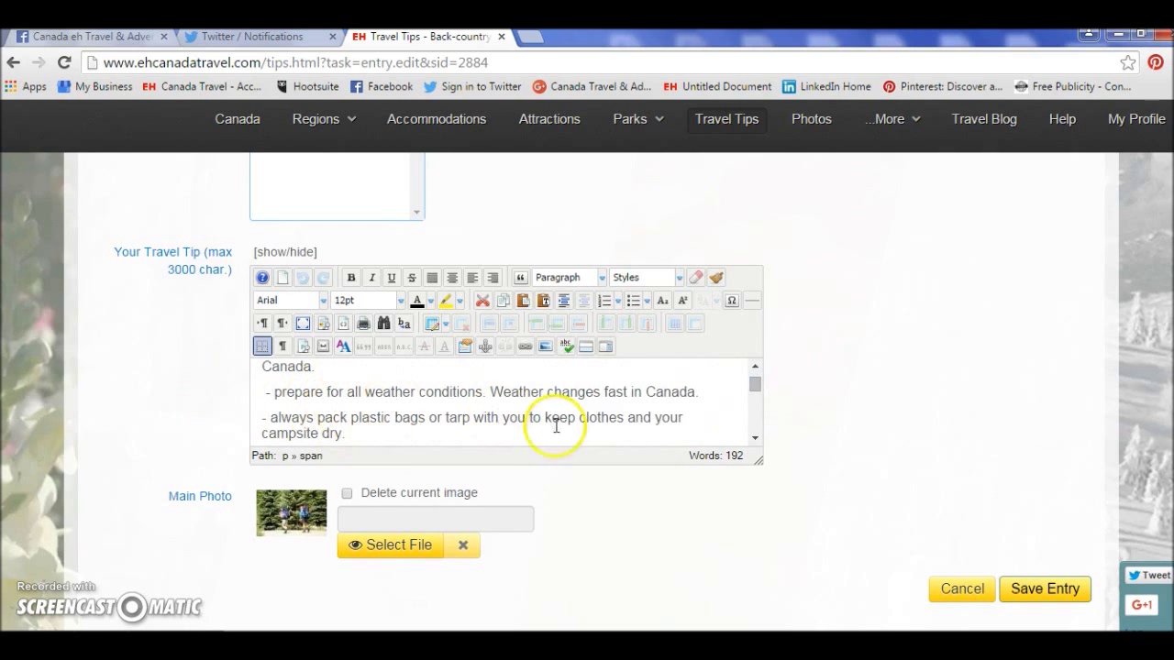
drag(757, 380, 758, 371)
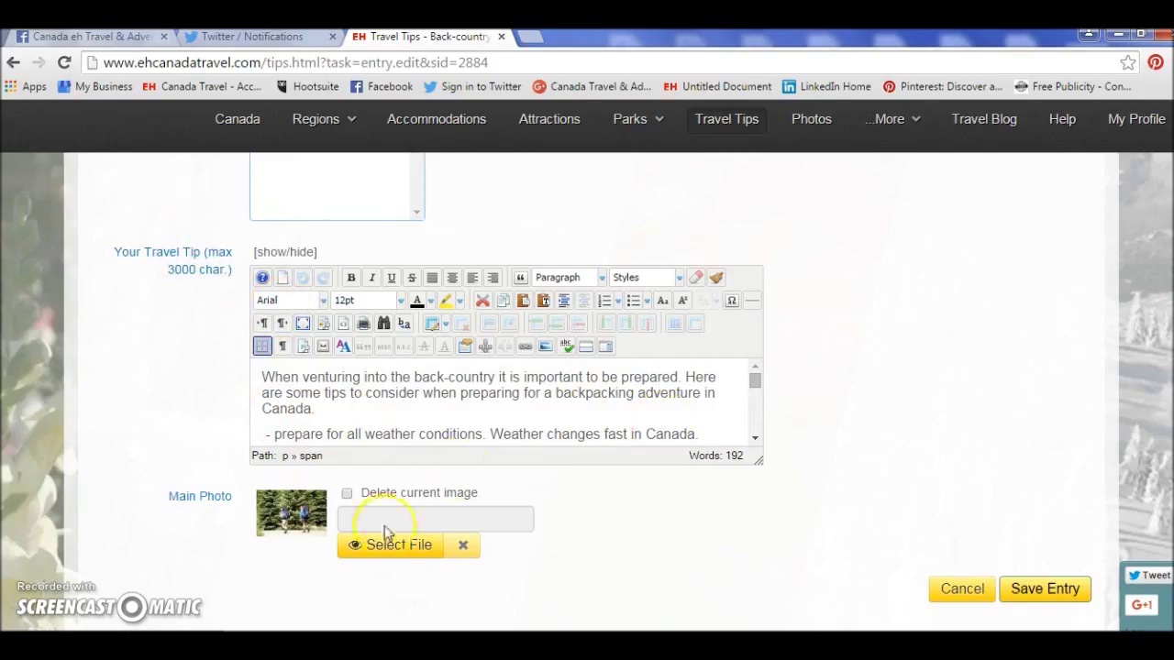
click(289, 530)
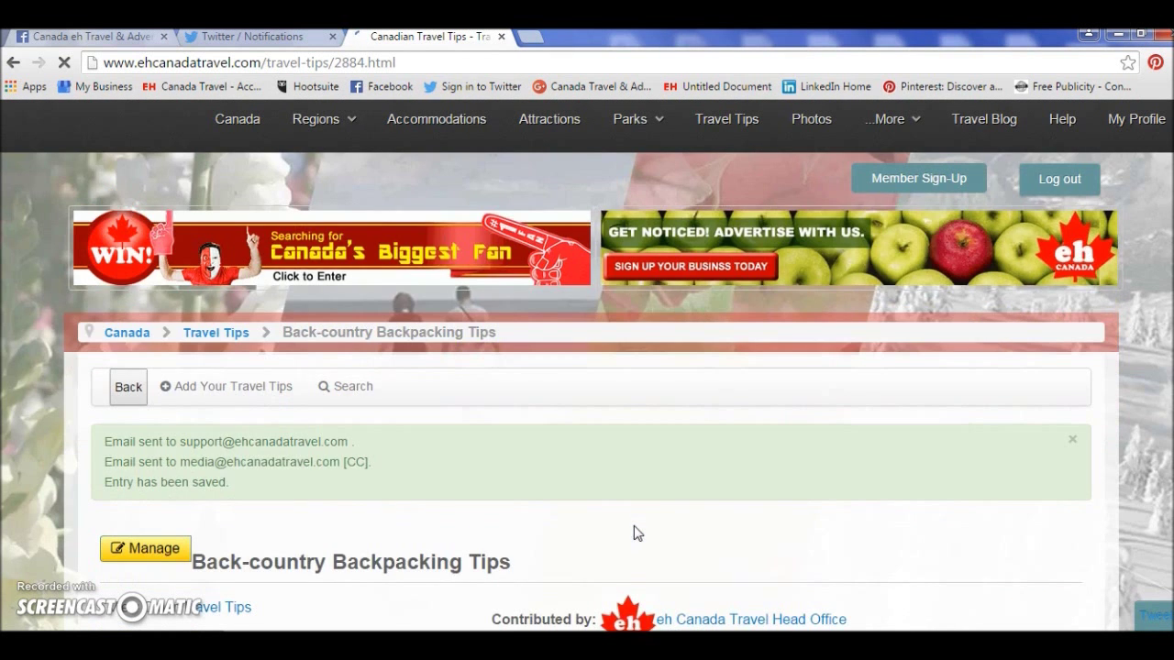
Step: Read through the published Back-country Backpacking Tips page, including its tip list, photo and contributor credit
scroll(634, 526, down, 2)
scroll(638, 534, down, 5)
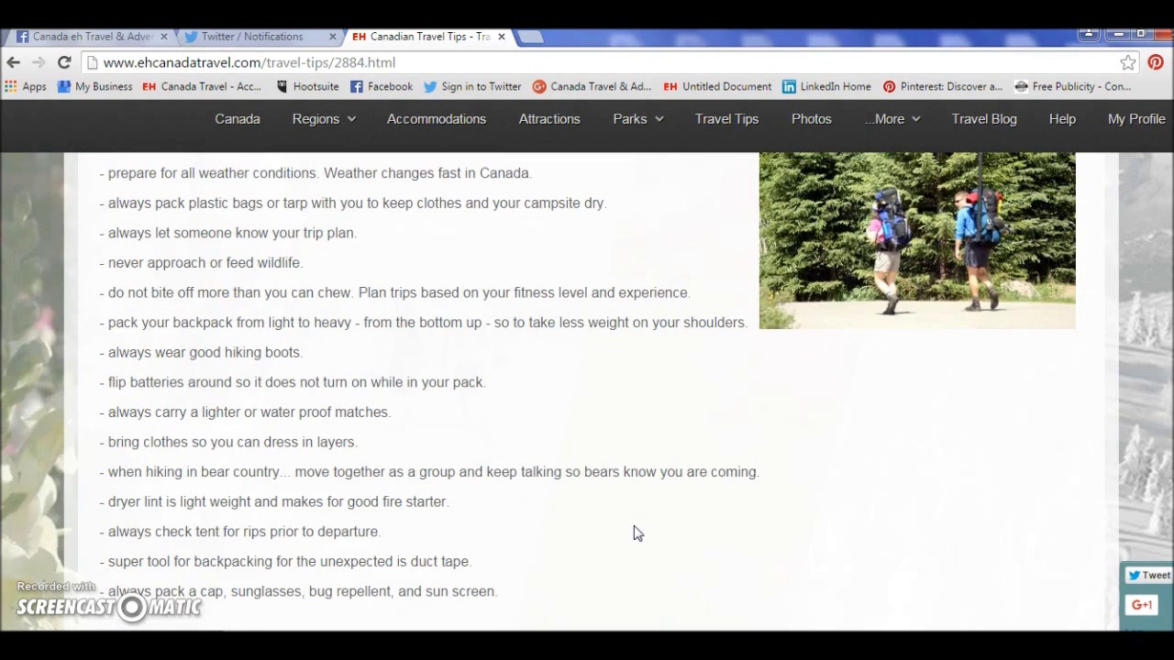
scroll(638, 534, down, 1)
scroll(638, 534, up, 1)
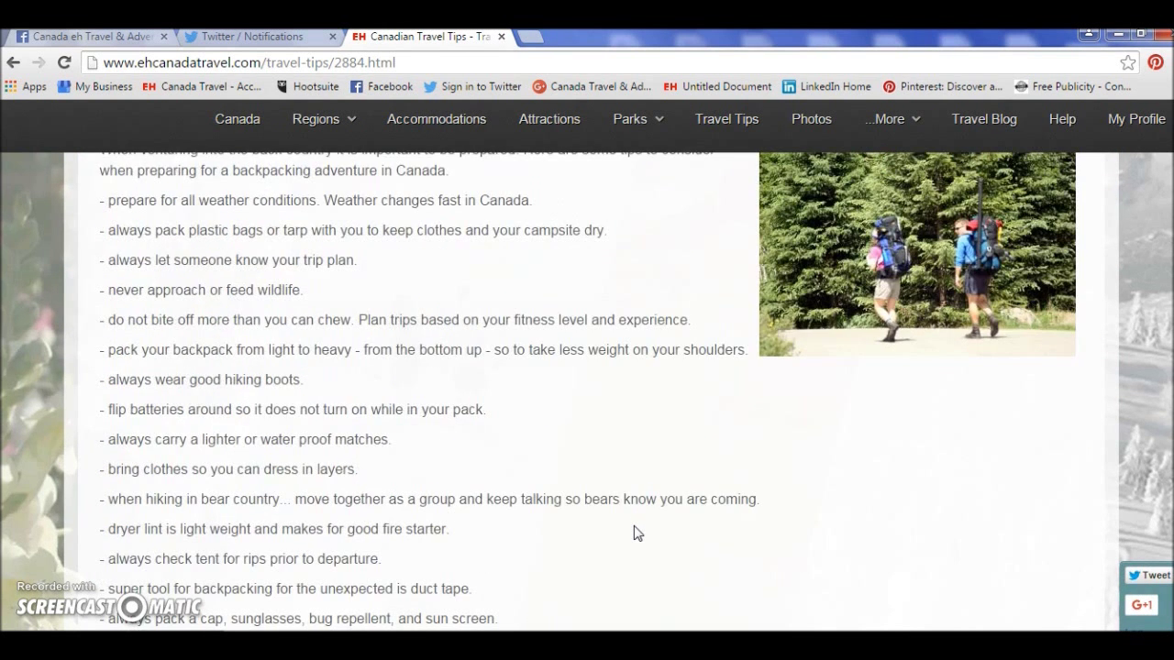
scroll(638, 533, up, 3)
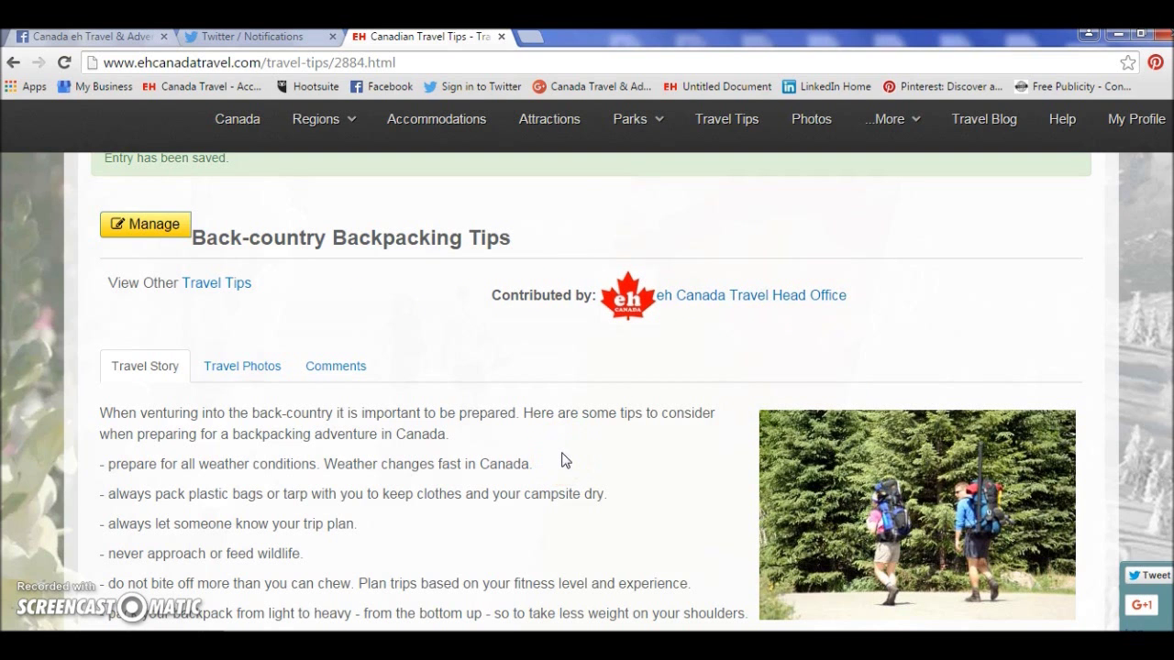
scroll(564, 461, down, 2)
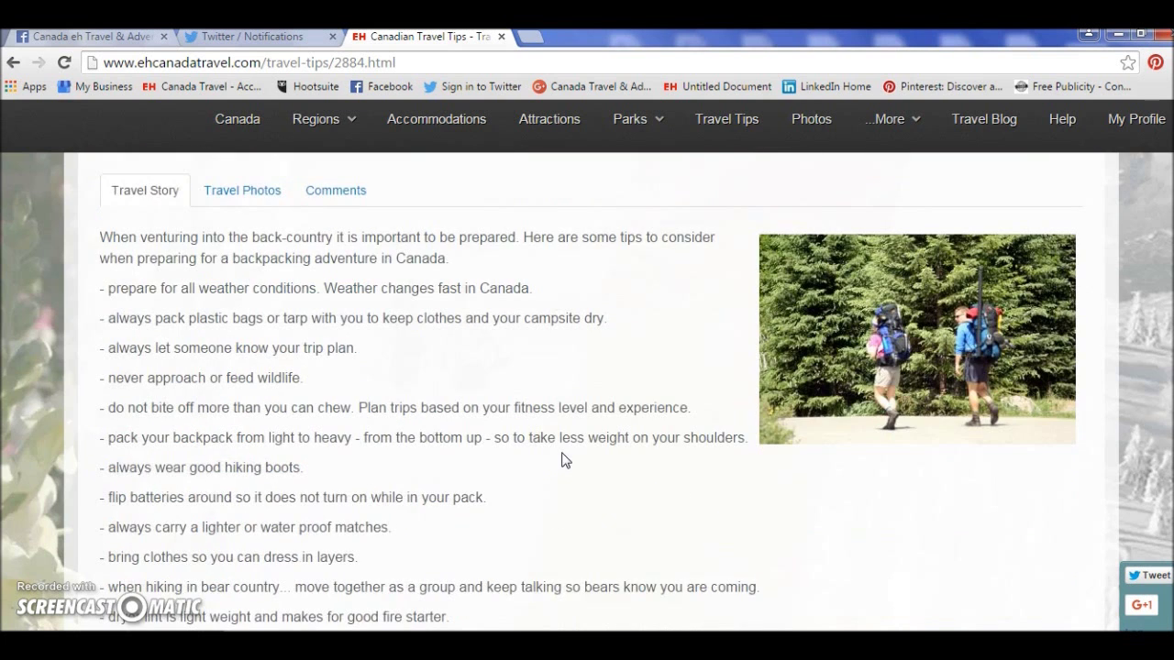
scroll(564, 460, down, 1)
scroll(564, 461, down, 1)
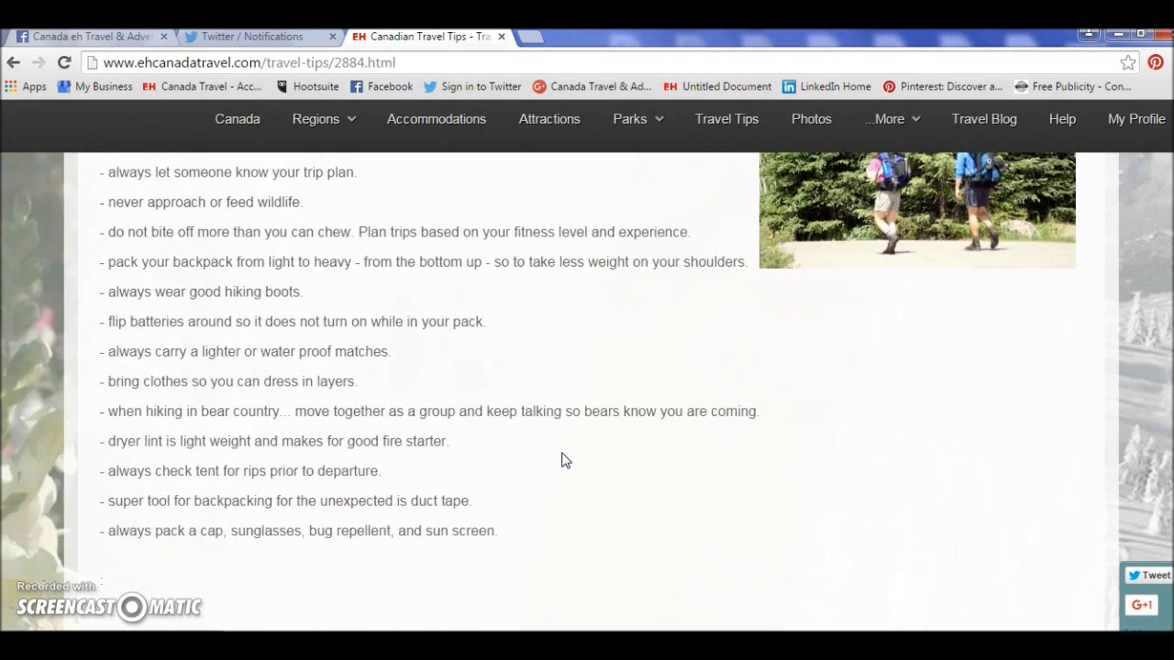
scroll(564, 461, up, 7)
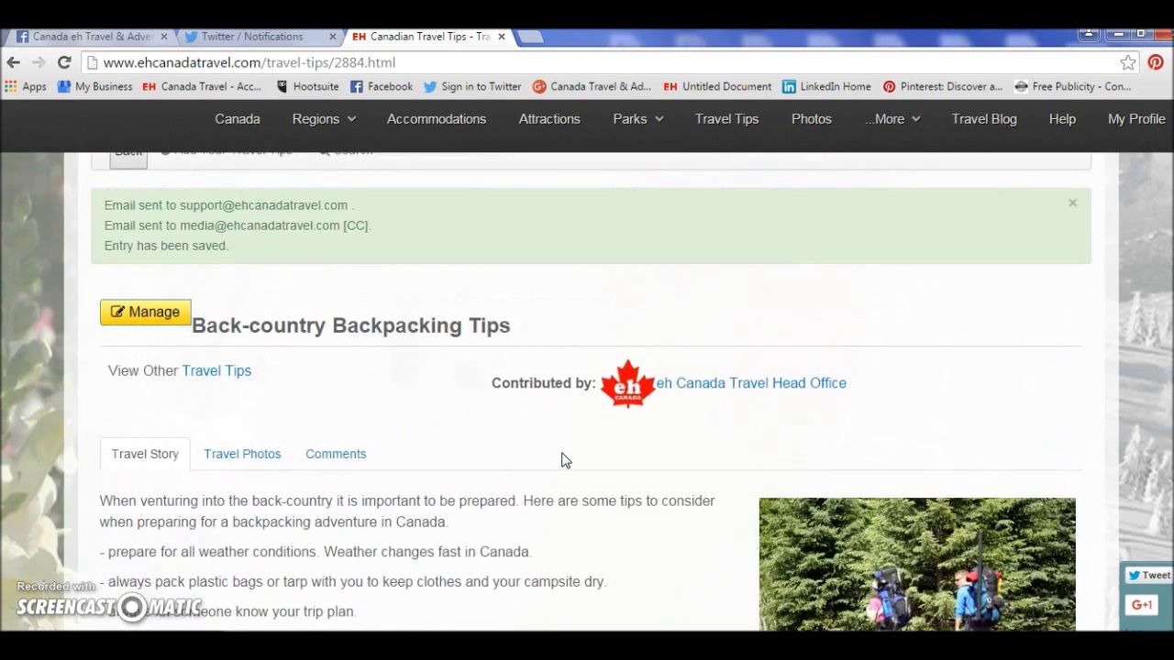
scroll(564, 460, down, 4)
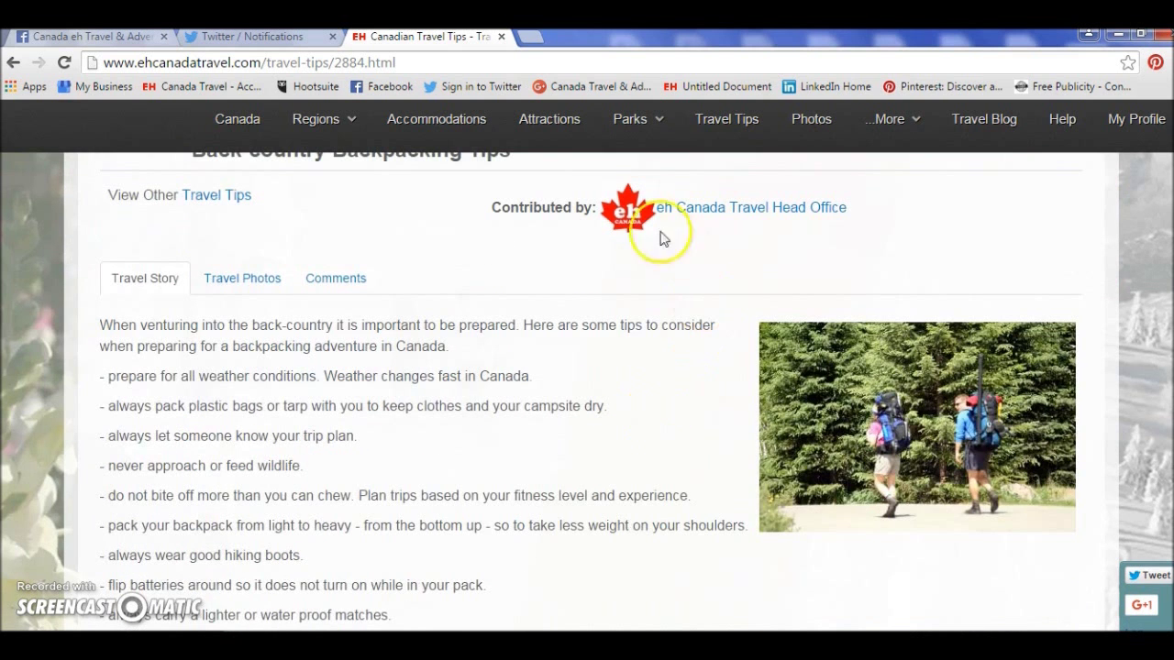
scroll(652, 261, up, 1)
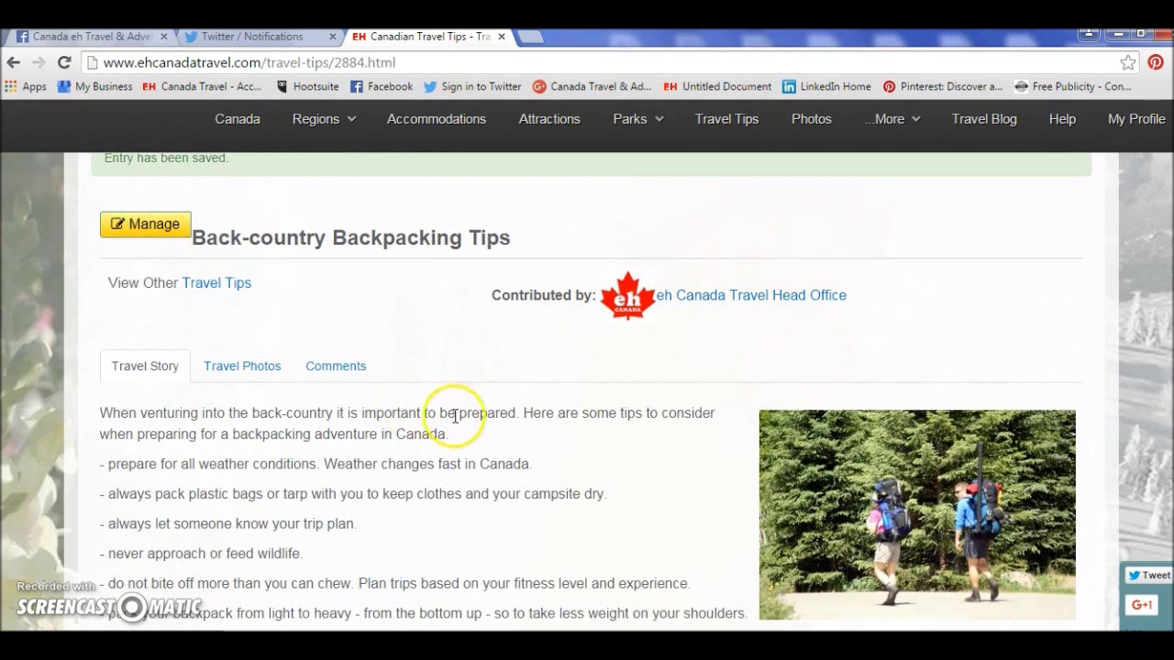
Step: Open the site's Travel Tips listing and view how the Back-country Backpacking Tips entry is presented
click(731, 123)
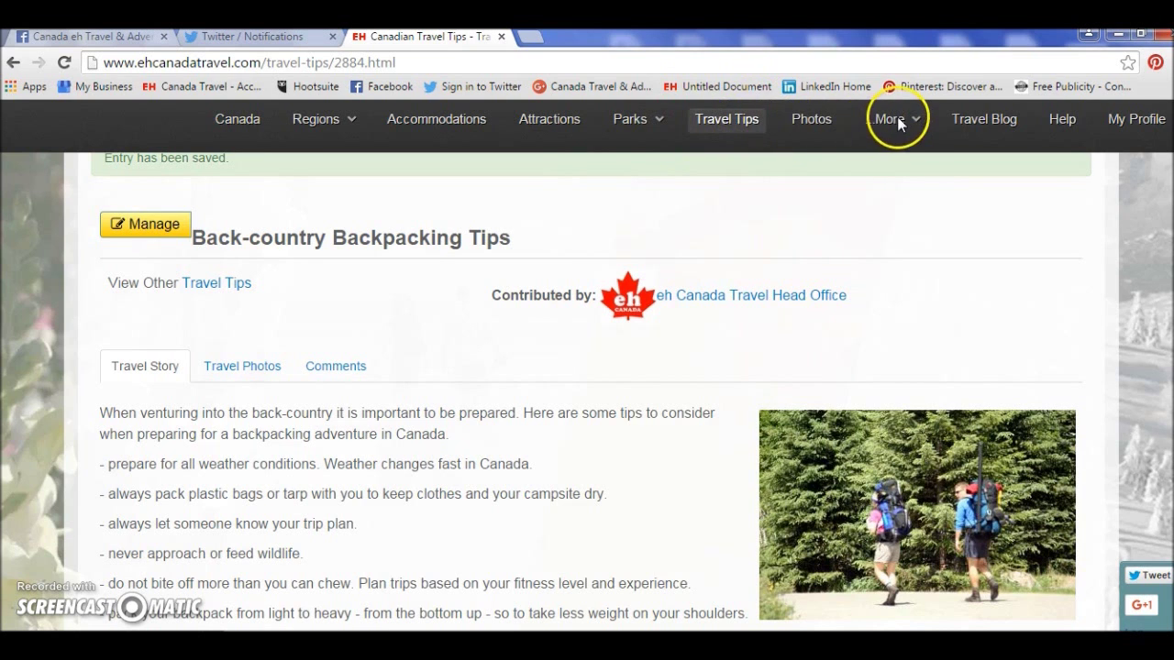
click(727, 123)
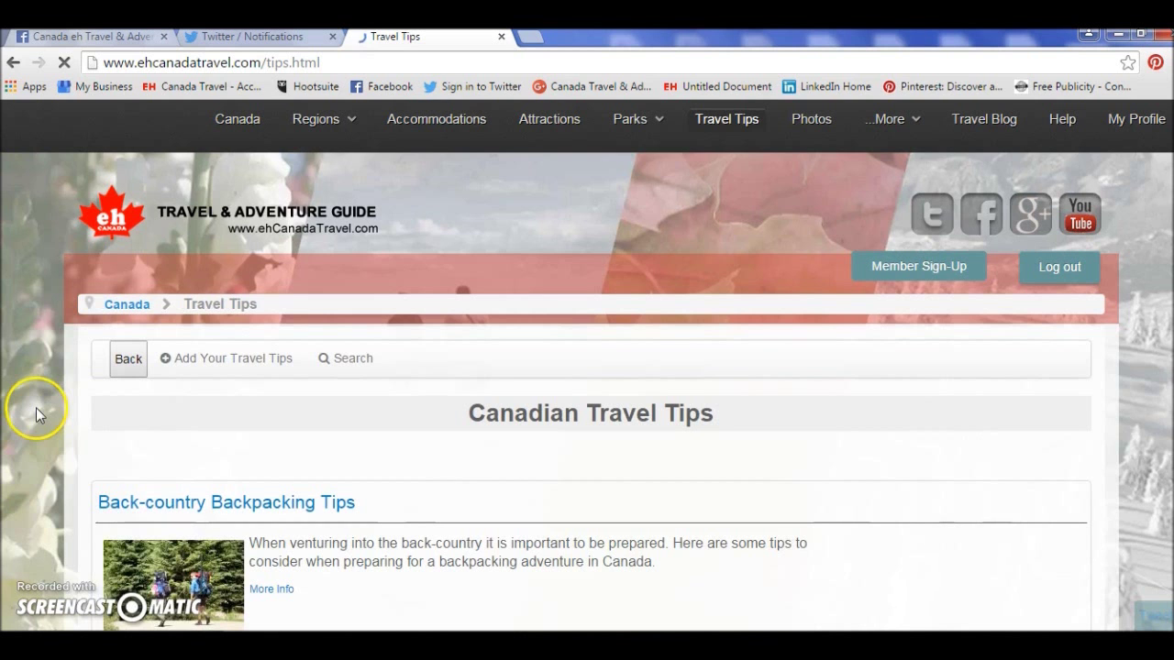
scroll(89, 479, down, 1)
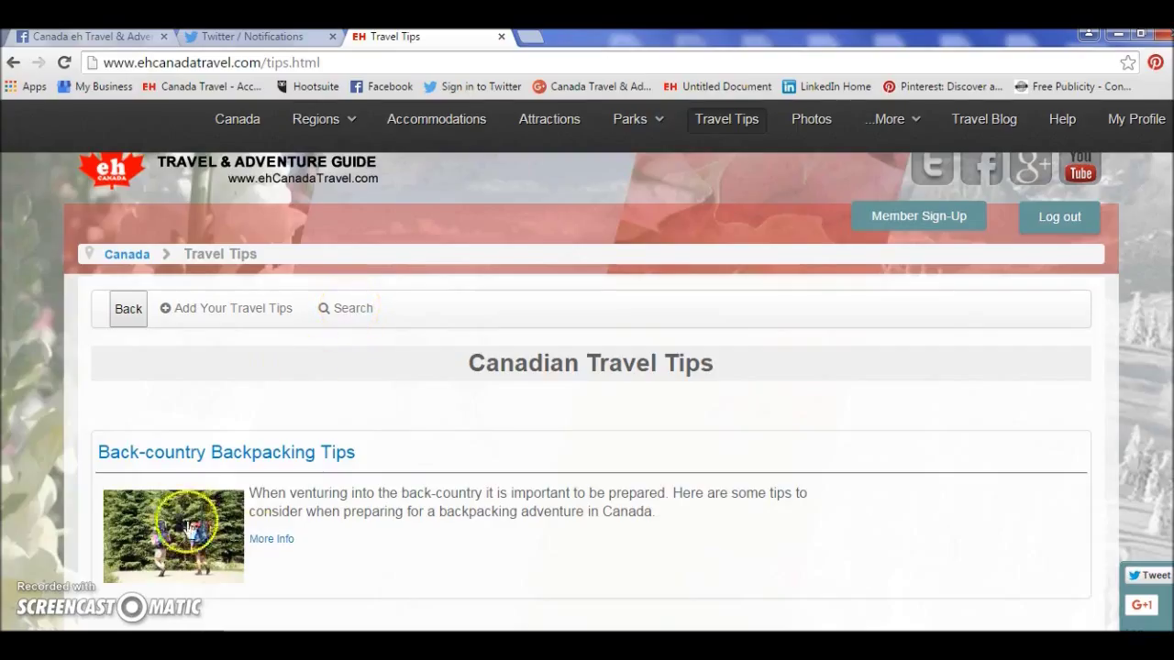
click(365, 545)
scroll(404, 541, up, 1)
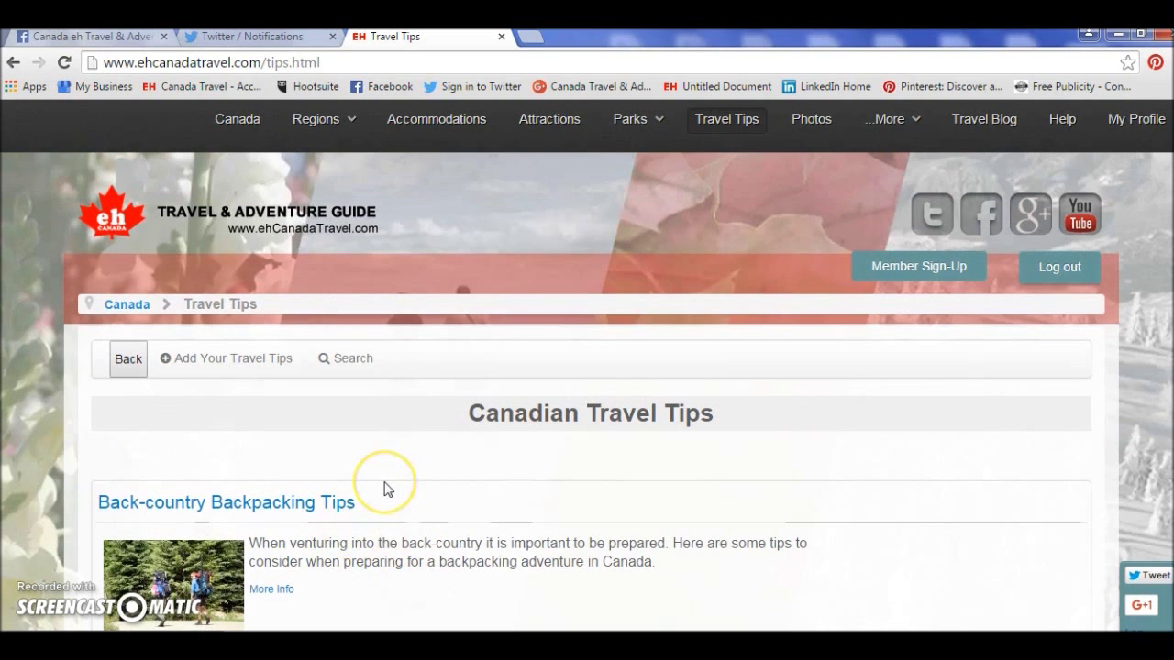
scroll(386, 488, down, 1)
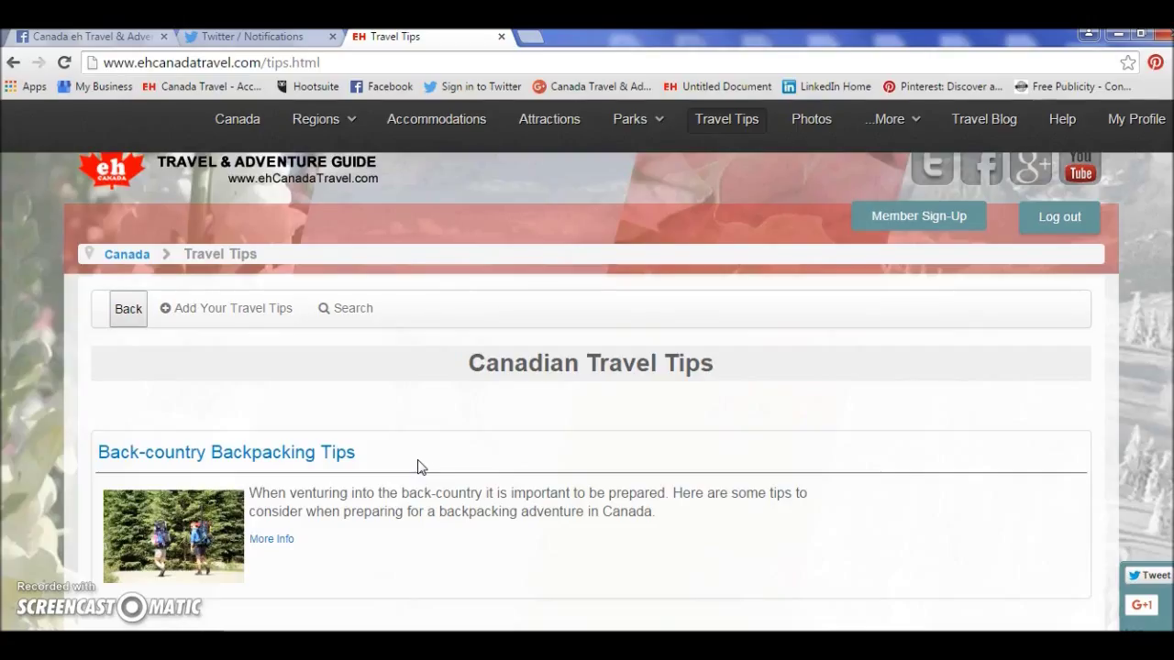
click(413, 468)
click(413, 450)
click(390, 462)
click(421, 456)
click(382, 473)
click(423, 461)
click(380, 529)
click(436, 486)
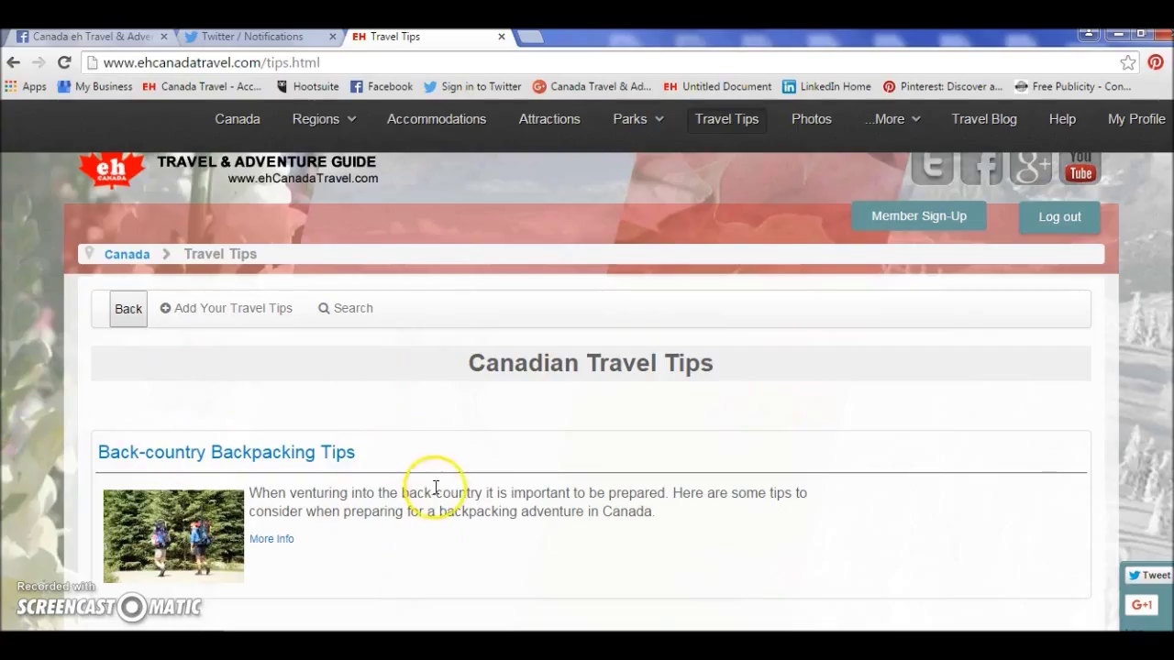